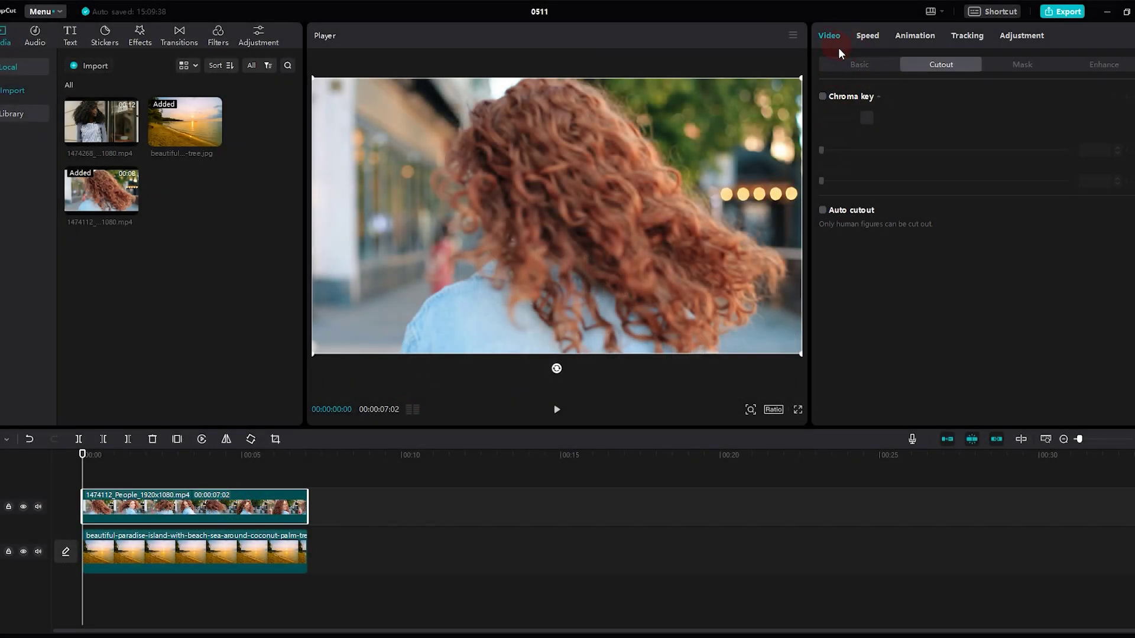
Apply Auto cutout to the woman's clip over the sunset beach, then mute it and play back.
click(847, 64)
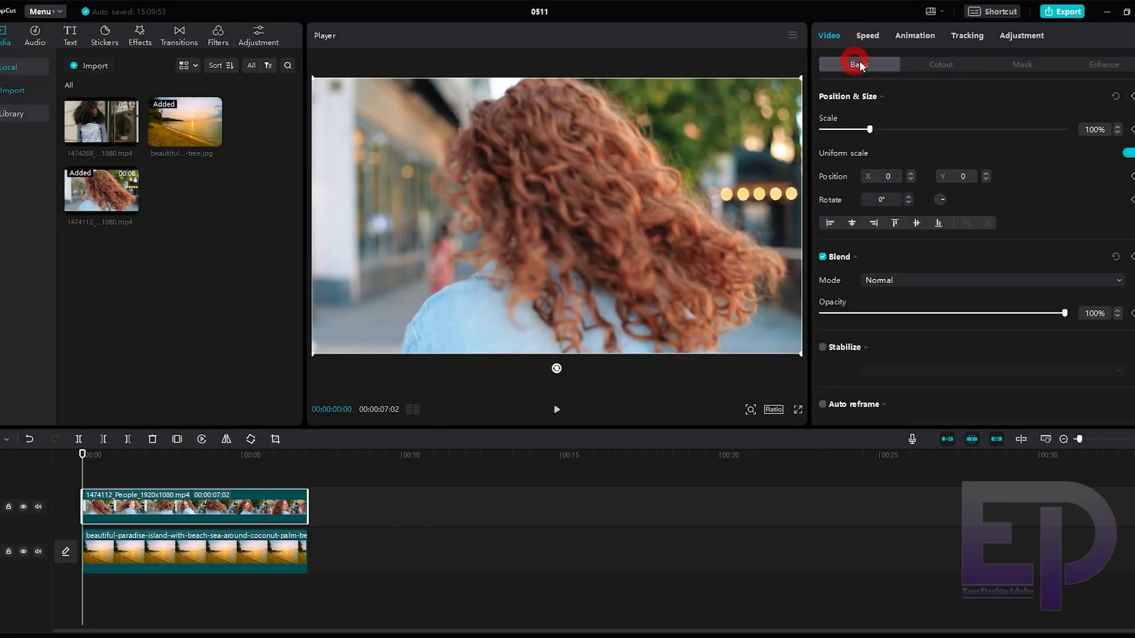
click(929, 65)
click(822, 211)
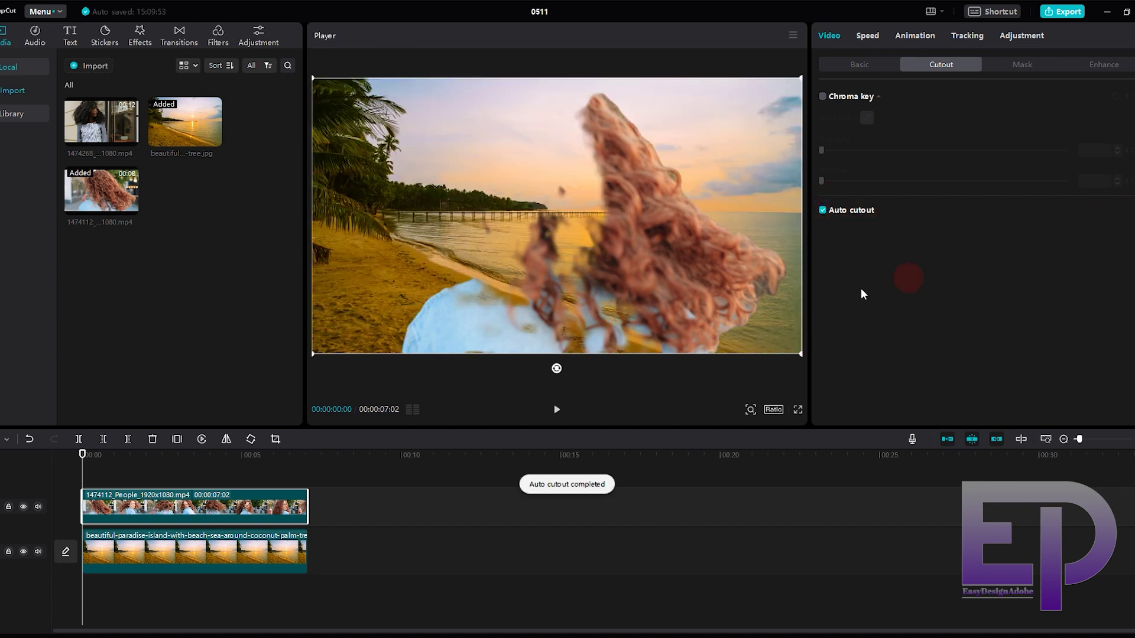
drag(91, 461, 87, 497)
click(38, 507)
key(space)
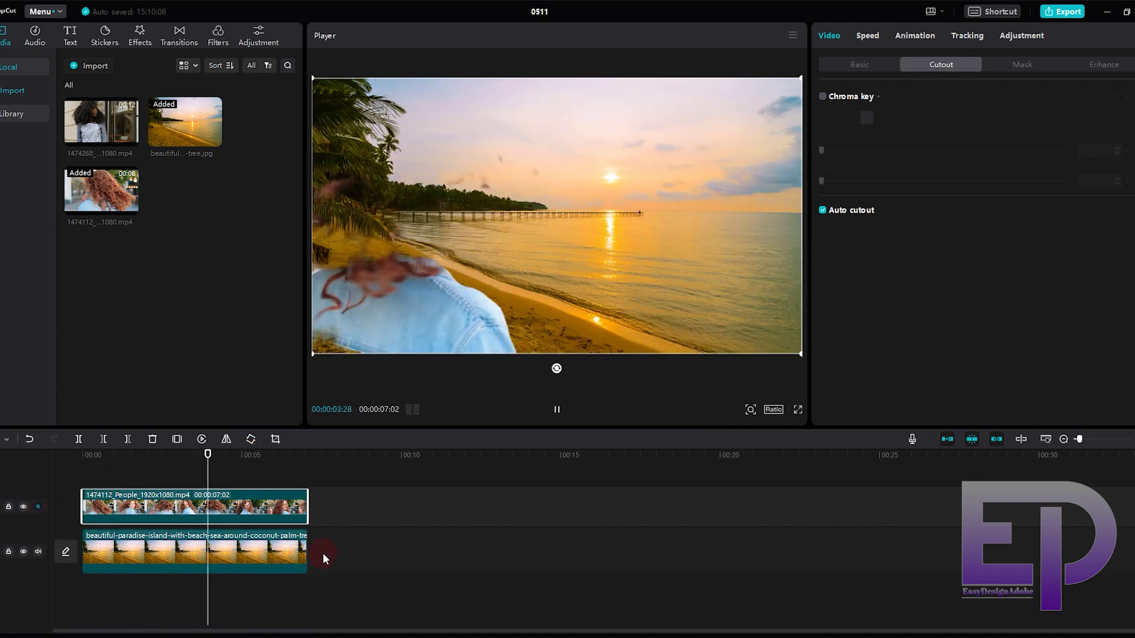
Stop playback and open the woman's street footage in After Effects' Layer panel.
key(space)
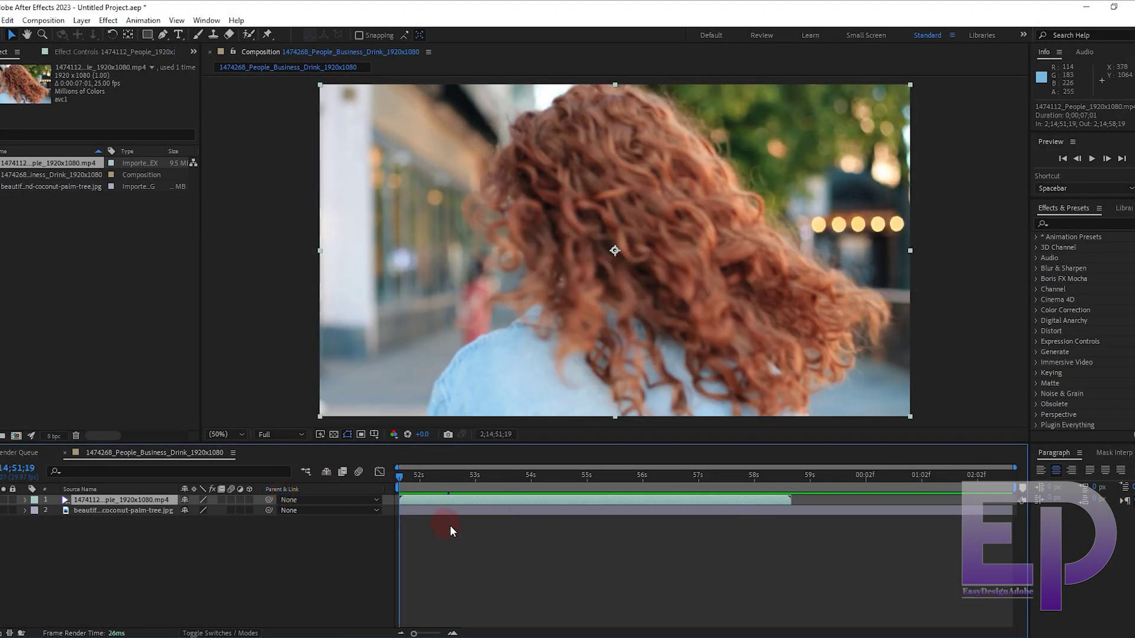
double_click(607, 186)
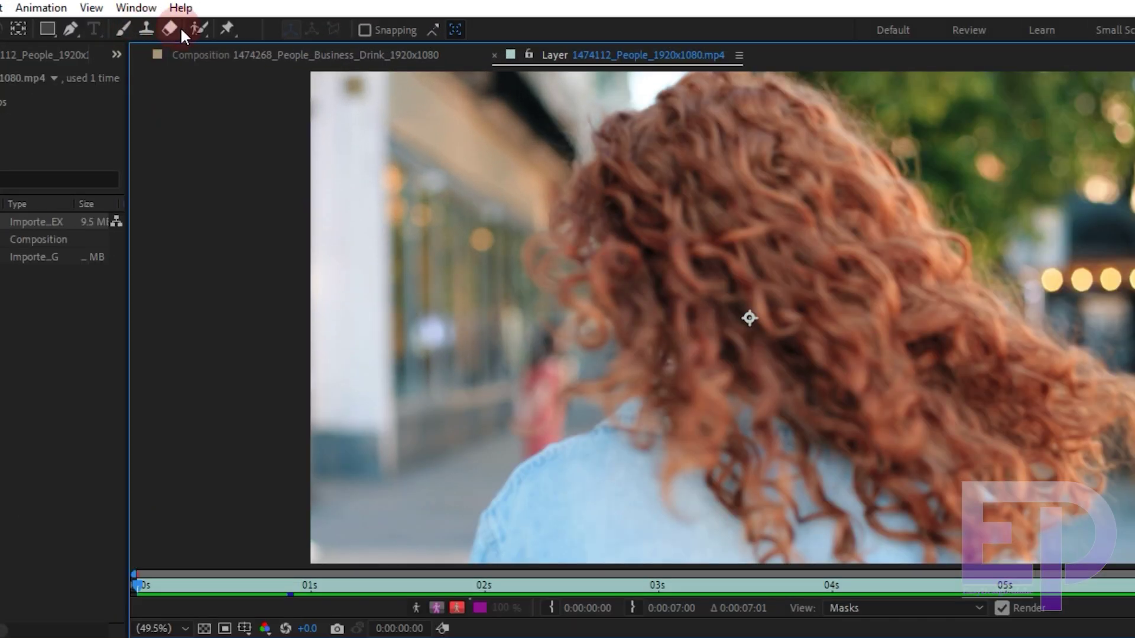
With the Roto Brush, paint foreground strokes over the woman's hair down to the frame bottom.
mouse_move(197, 27)
mouse_down()
mouse_move(305, 33)
mouse_move(253, 33)
mouse_move(290, 29)
mouse_up()
drag(724, 213, 640, 413)
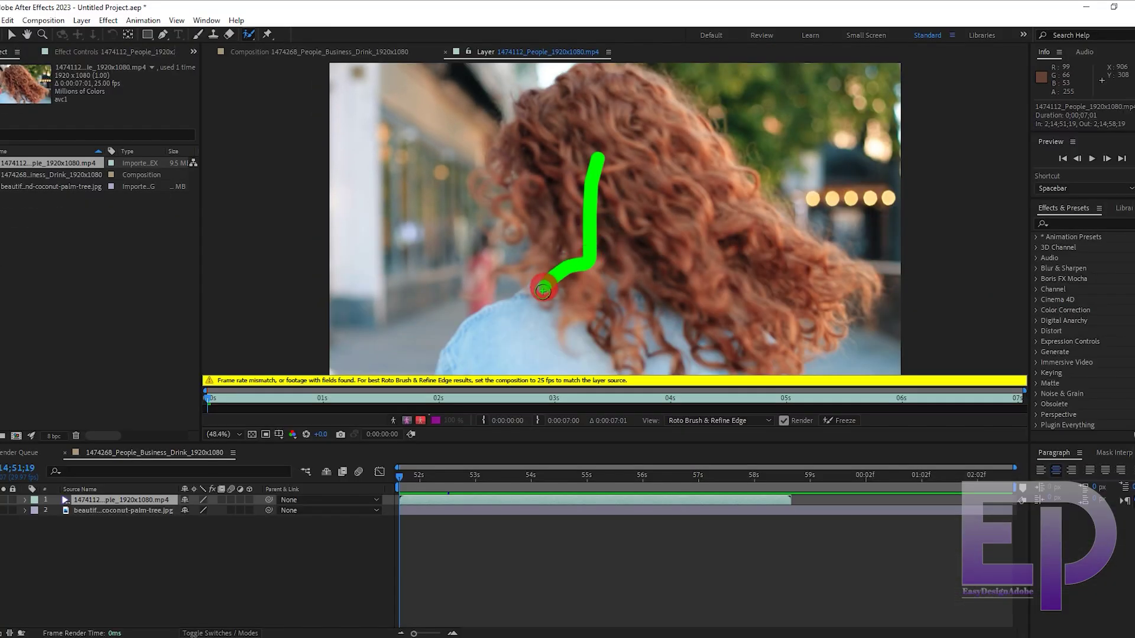
mouse_move(542, 290)
mouse_down()
mouse_move(492, 334)
mouse_move(481, 385)
mouse_up()
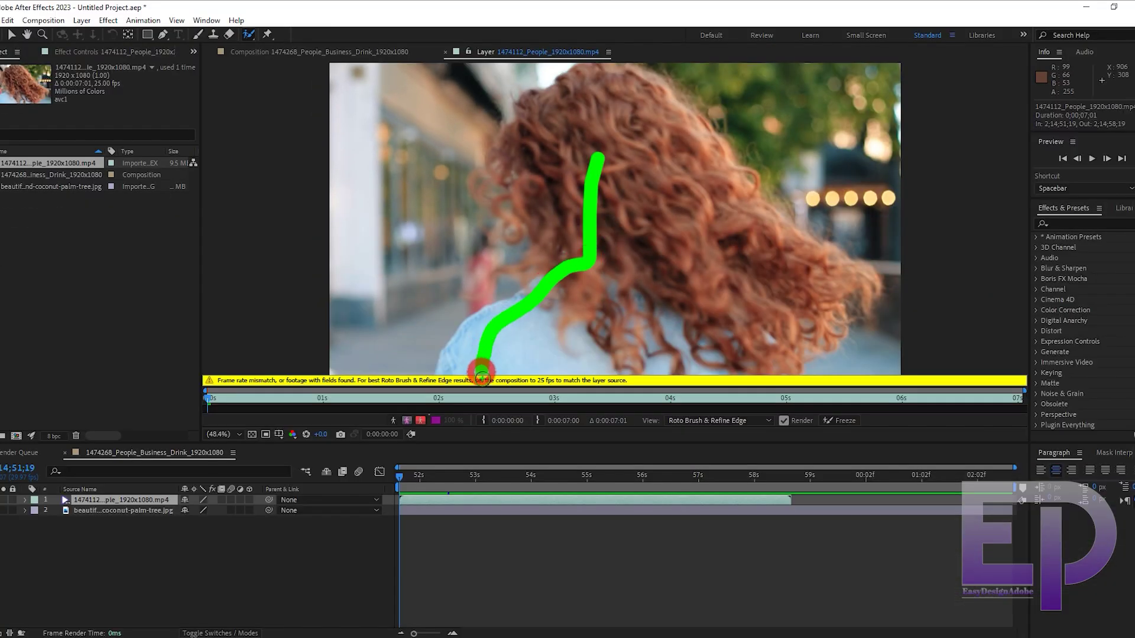
mouse_move(786, 382)
mouse_down()
mouse_move(729, 223)
mouse_move(618, 111)
mouse_move(553, 145)
mouse_up()
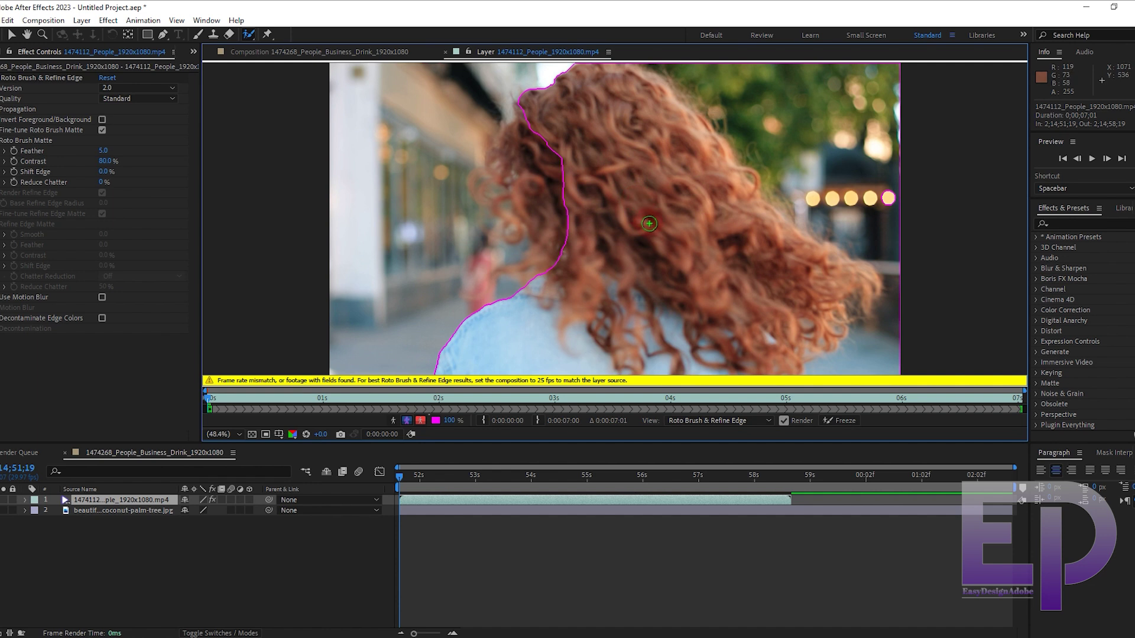
drag(556, 244, 514, 147)
Alt-paint to remove street background along the hair, re-add the left curls, and mark the wispy edge.
key(alt)
mouse_move(495, 217)
mouse_down()
mouse_move(524, 270)
mouse_move(456, 302)
mouse_up()
key(alt)
mouse_move(900, 253)
mouse_down()
mouse_move(786, 171)
mouse_move(738, 65)
mouse_move(755, 66)
mouse_up()
key(alt)
mouse_move(913, 245)
mouse_down()
mouse_move(861, 352)
mouse_move(807, 378)
mouse_up()
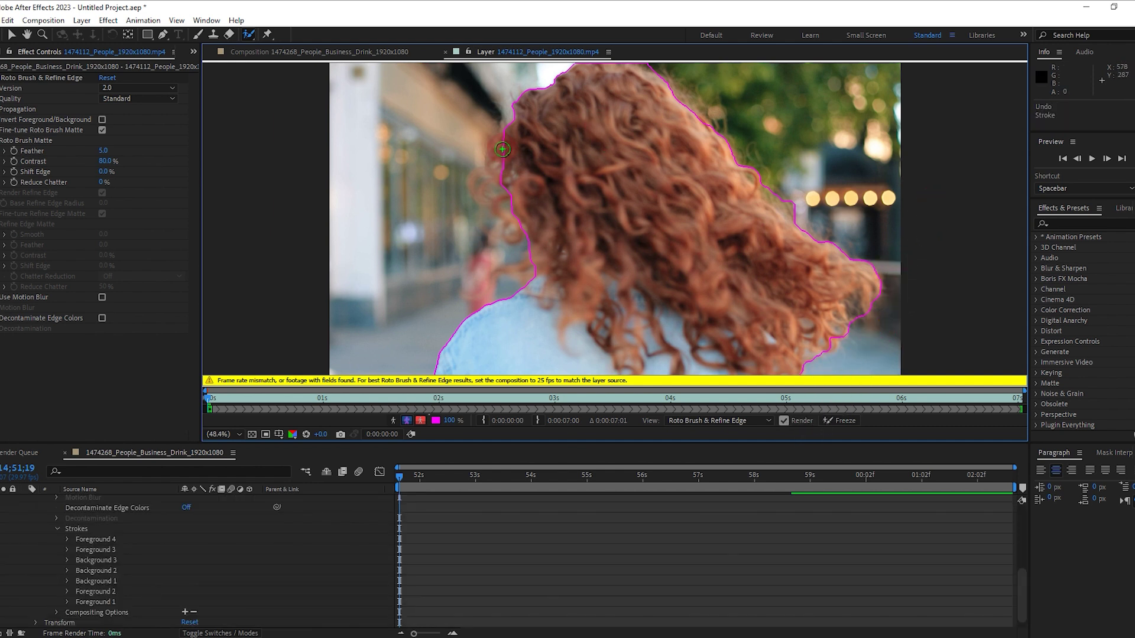
drag(491, 165, 539, 239)
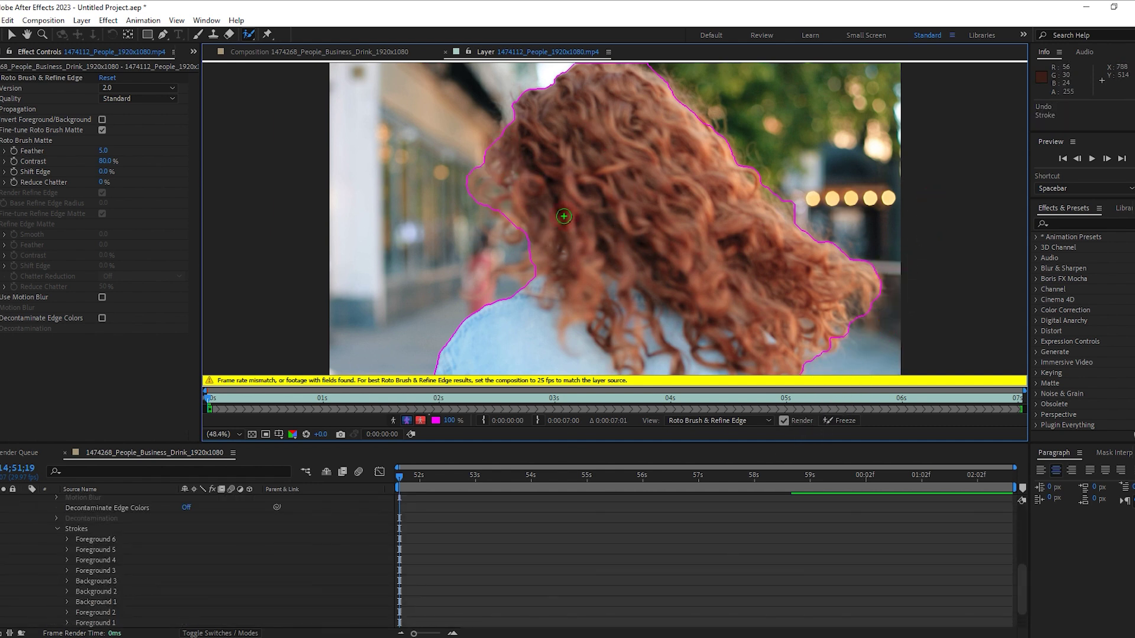
drag(497, 198, 549, 256)
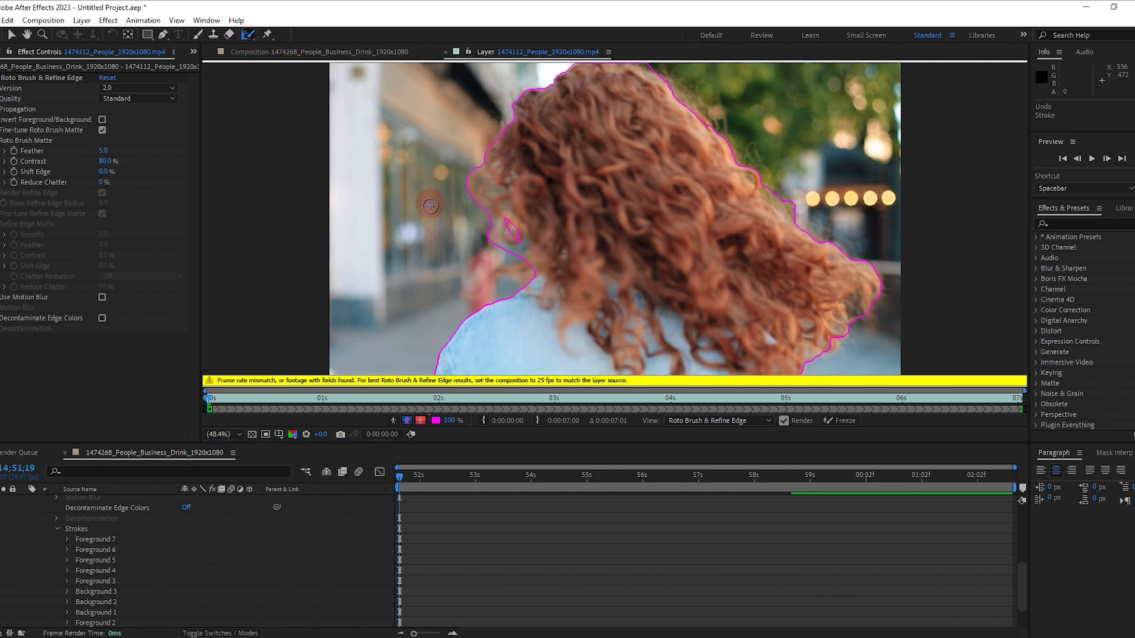
mouse_move(529, 272)
mouse_down()
mouse_move(485, 200)
mouse_move(486, 178)
mouse_move(502, 249)
mouse_move(528, 253)
mouse_up()
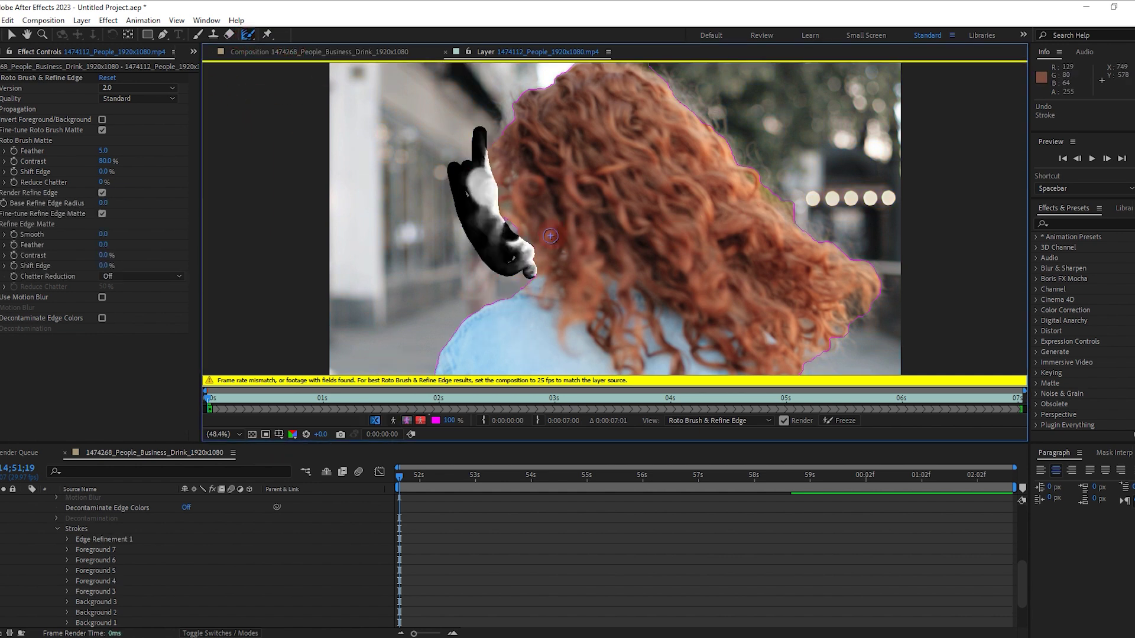
Paint Refine Edge strokes along the hair's left and upper edges, then freeze across all 177 frames.
mouse_move(506, 195)
mouse_down()
mouse_move(532, 263)
mouse_move(532, 245)
mouse_up()
mouse_move(473, 156)
mouse_down()
mouse_move(533, 95)
mouse_move(486, 137)
mouse_move(517, 133)
mouse_move(522, 115)
mouse_move(493, 139)
mouse_move(590, 69)
mouse_move(662, 86)
mouse_move(843, 249)
mouse_move(863, 303)
mouse_move(786, 343)
mouse_up()
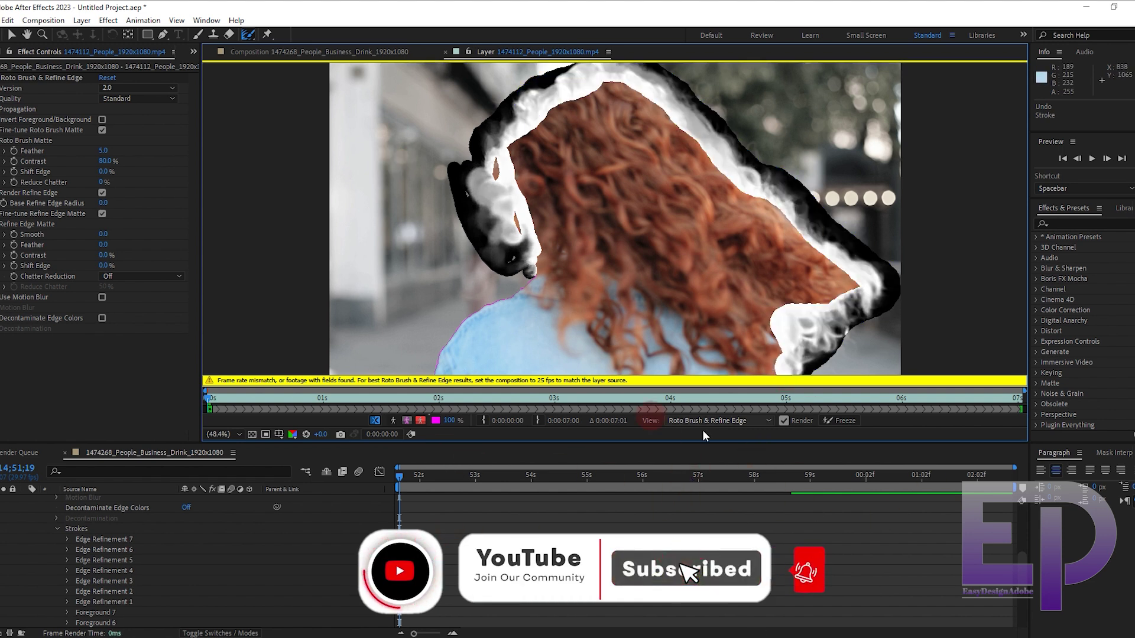
click(836, 421)
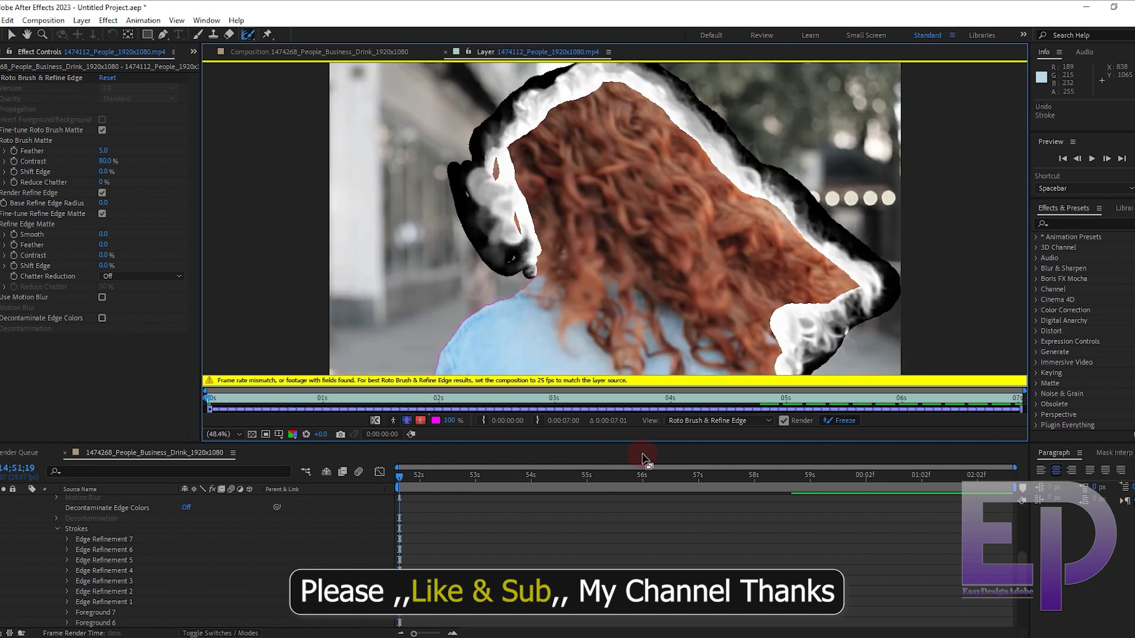
Return to the Composition view and scrub ahead to preview the woman over the sunset beach.
click(355, 52)
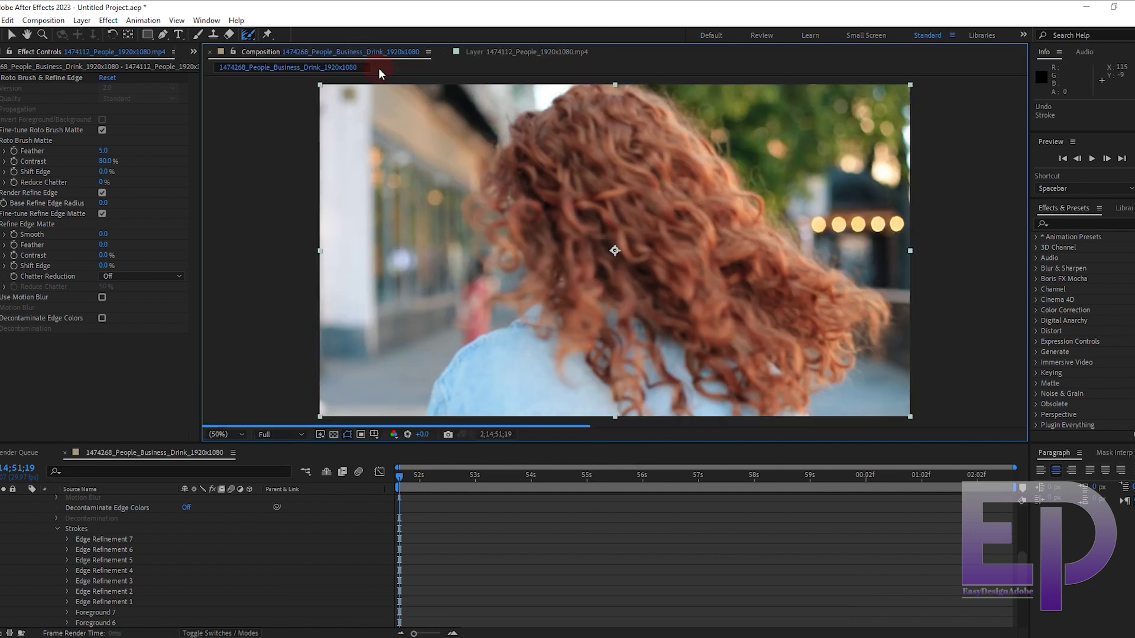
drag(406, 476, 677, 483)
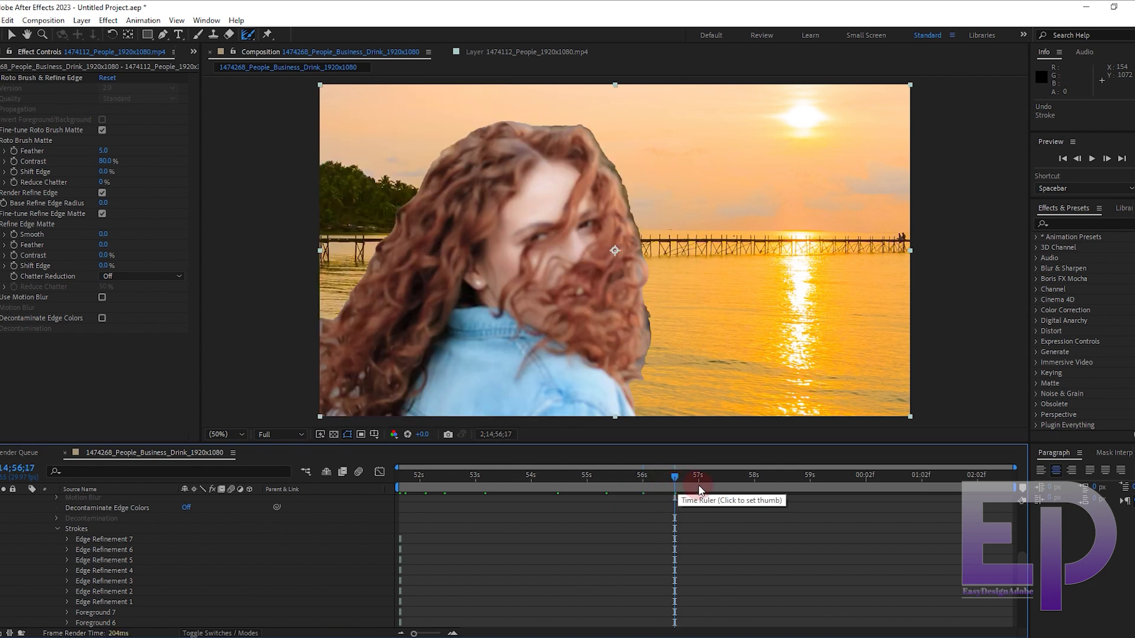
click(701, 486)
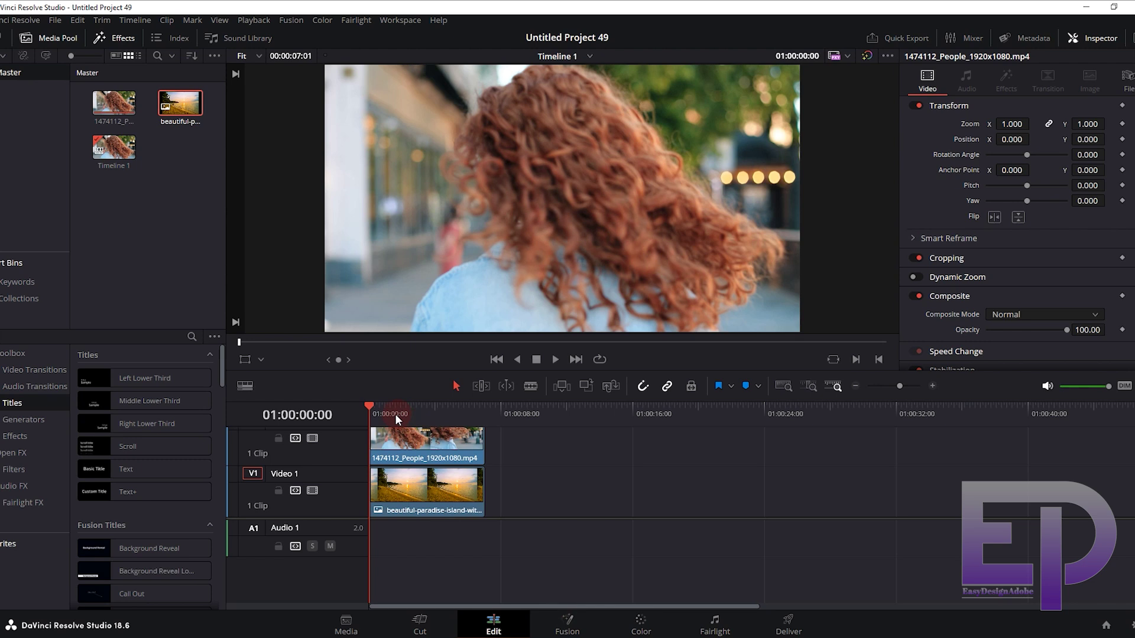
On the Color page, add an Alpha Output node and connect the node's key to it.
drag(396, 419, 404, 423)
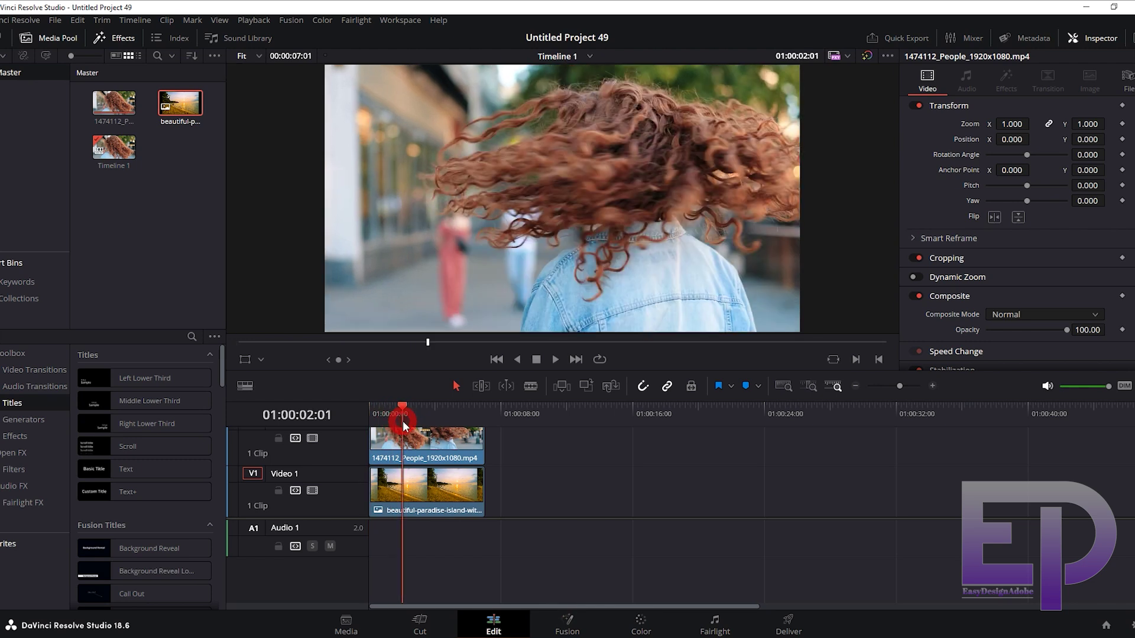
click(640, 627)
right_click(877, 261)
click(944, 314)
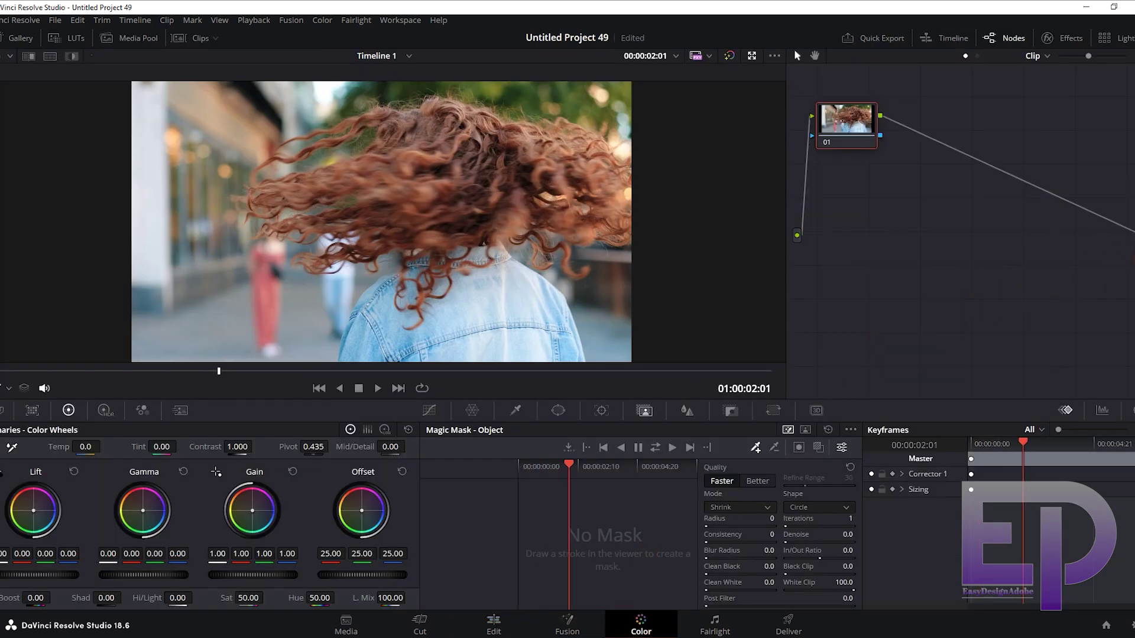
drag(1129, 252, 880, 135)
From the first frame, draw a Magic Mask stroke across the woman's hair and body.
drag(569, 464, 488, 478)
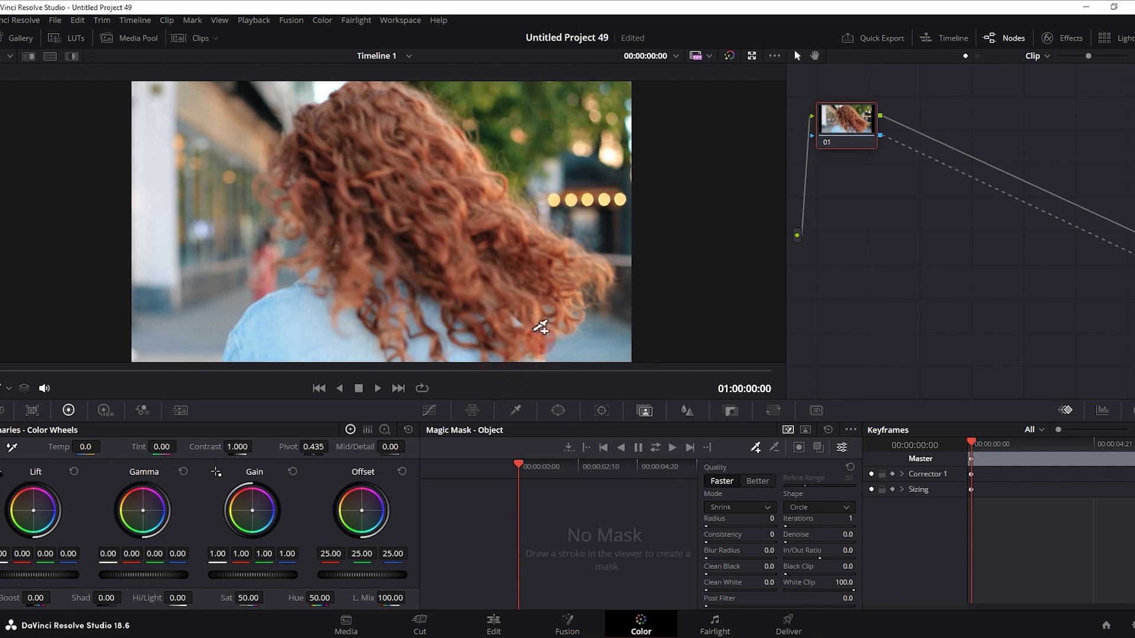
drag(565, 273, 464, 210)
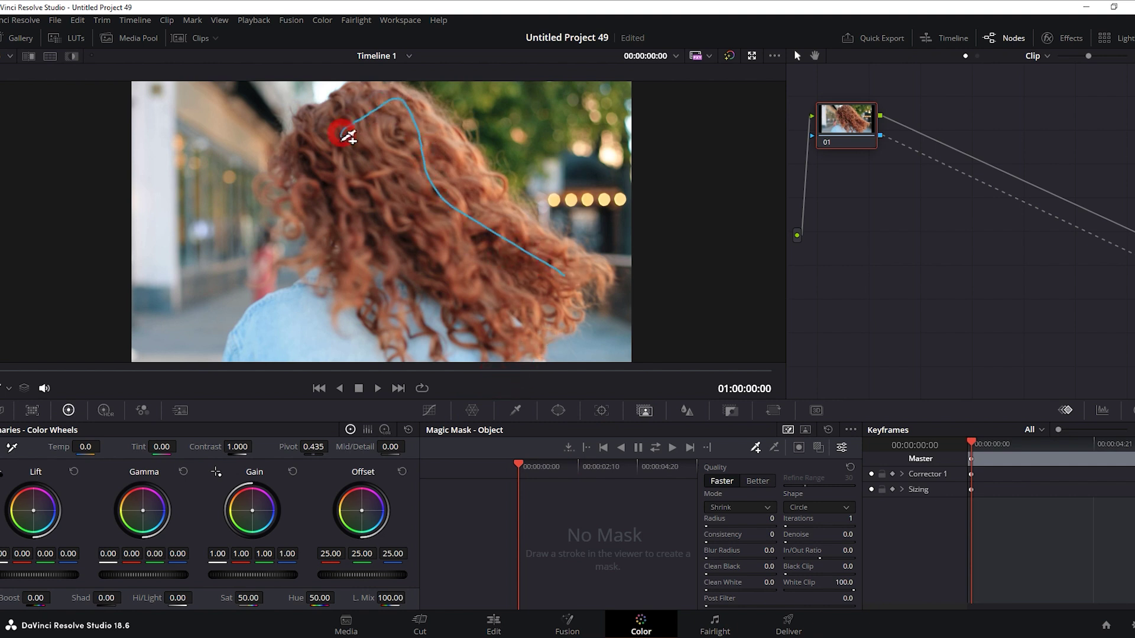
mouse_move(340, 265)
mouse_down()
mouse_move(273, 313)
mouse_move(278, 372)
mouse_move(462, 369)
mouse_move(529, 308)
mouse_up()
drag(578, 281, 578, 282)
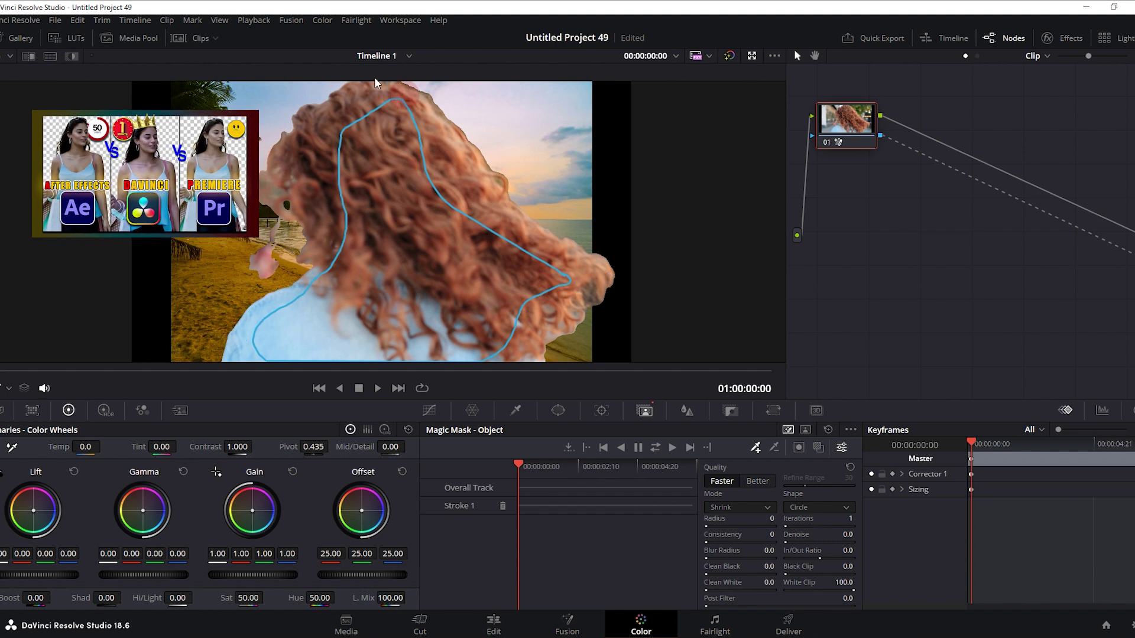
Set the Magic Mask to Better with Blur Radius 2.0 and Clean Black 3.0, then track forward.
click(758, 481)
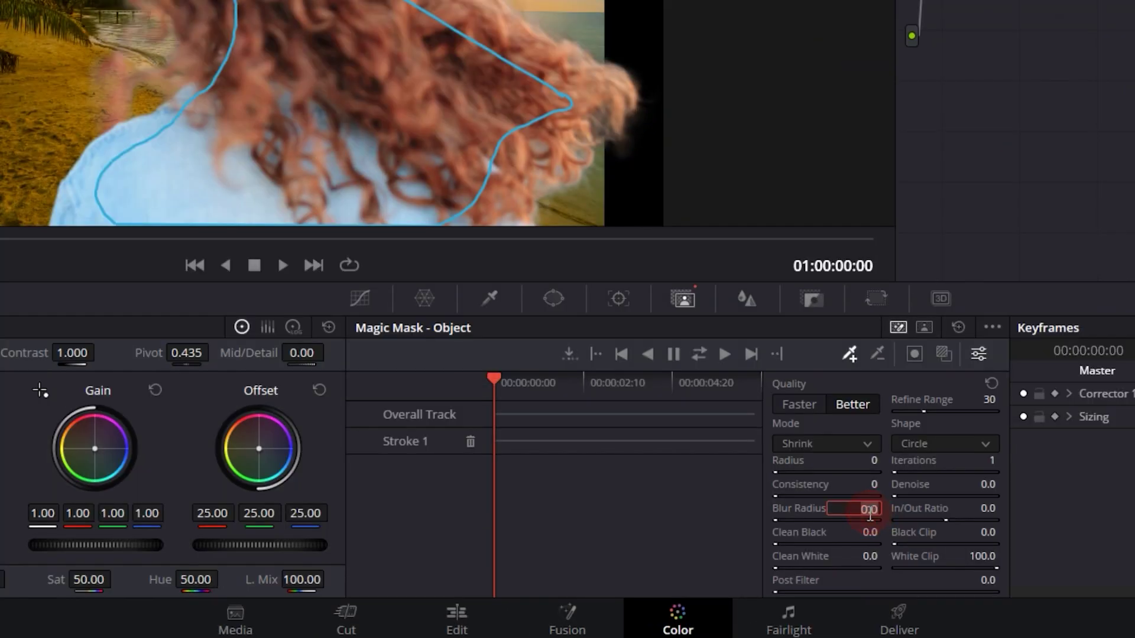
text(2)
click(868, 532)
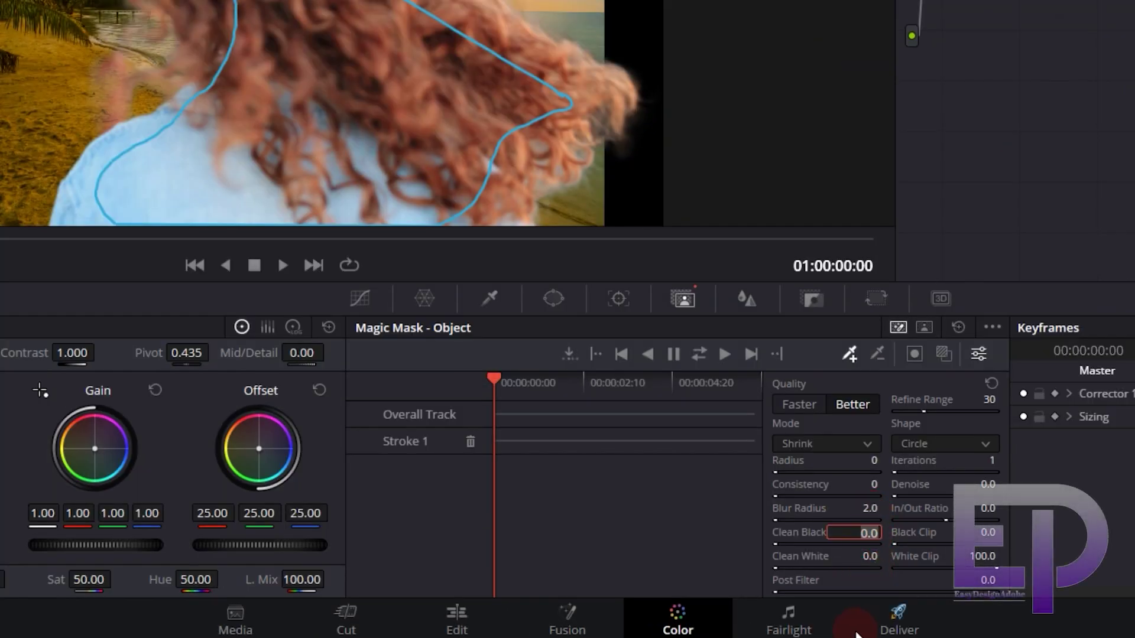
click(875, 558)
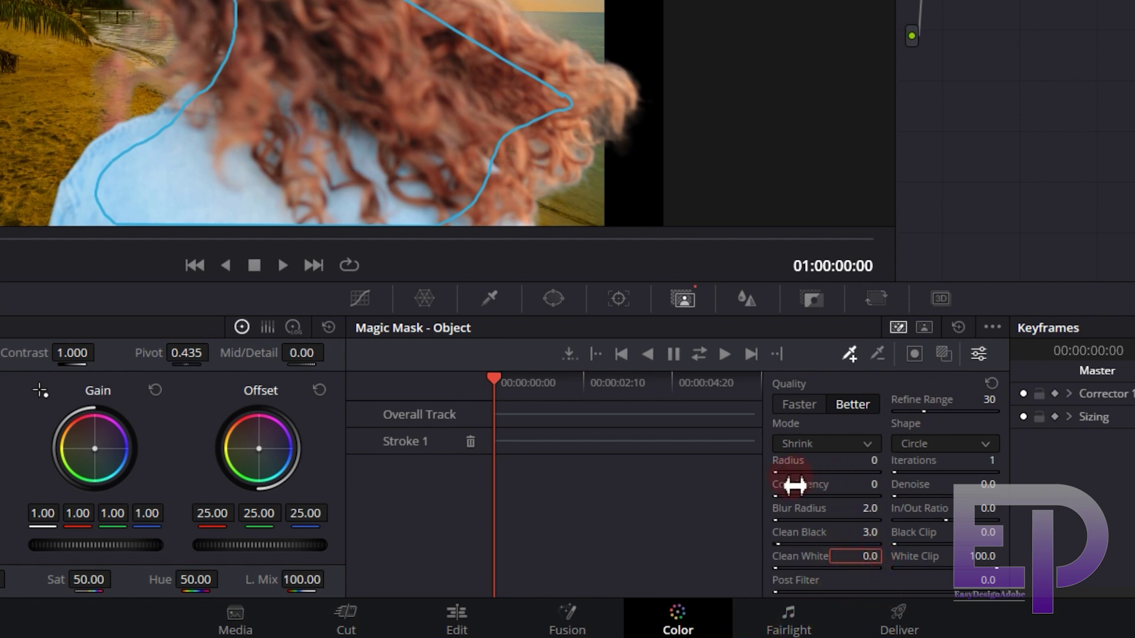
drag(790, 478, 983, 444)
click(700, 353)
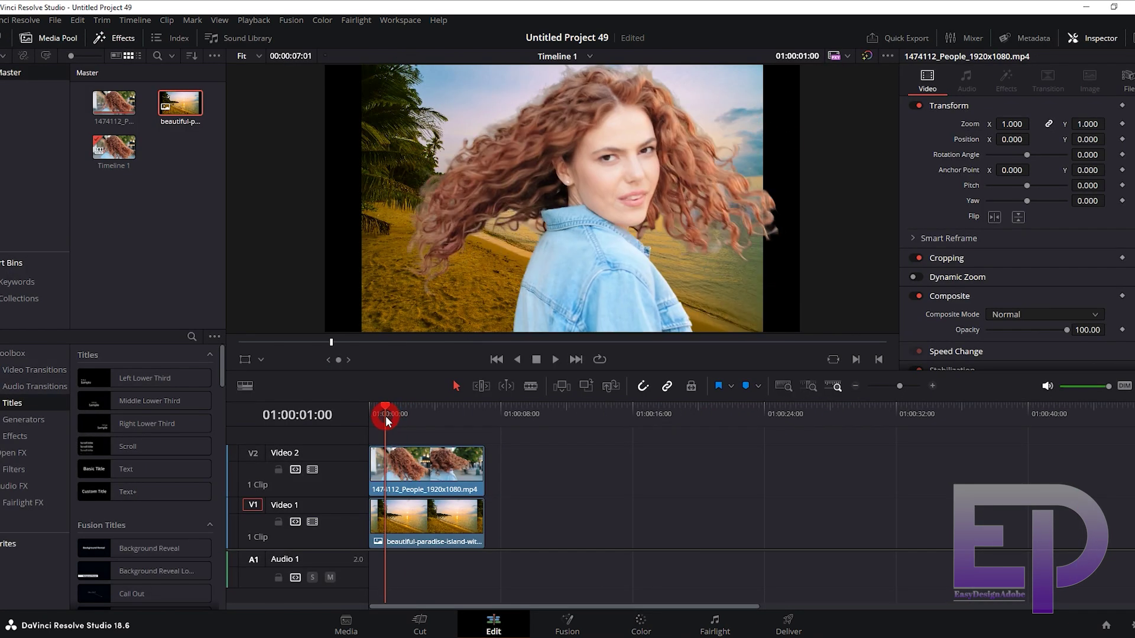
Enlarge the beach background clip to 1.240 zoom in the Inspector.
drag(385, 416, 416, 417)
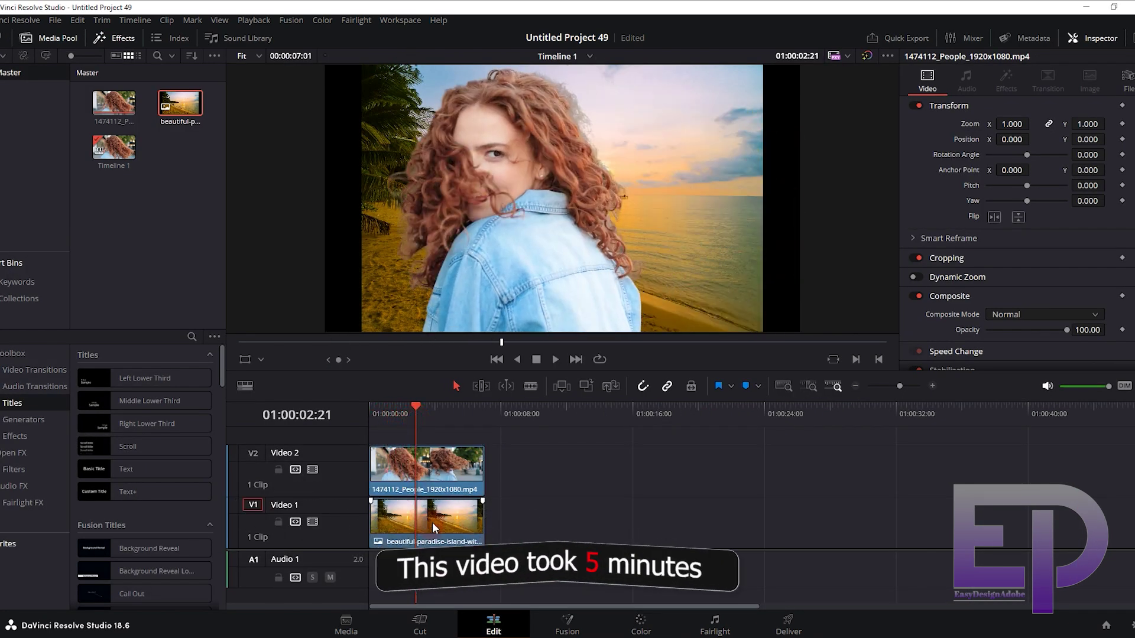
click(438, 511)
drag(1012, 124, 1033, 123)
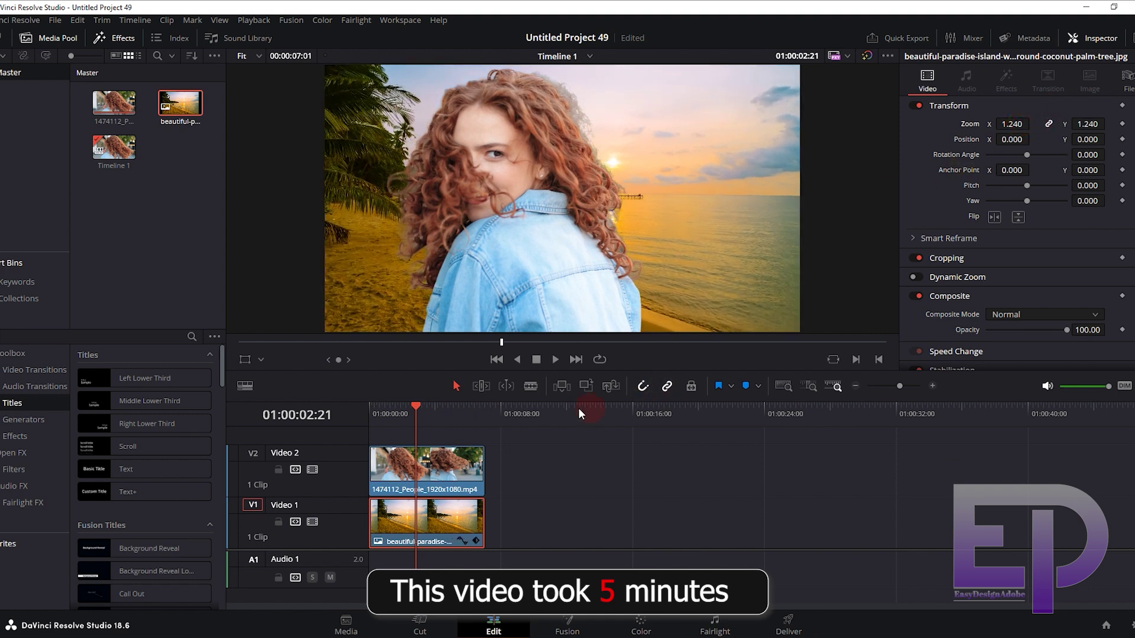
drag(431, 419, 467, 411)
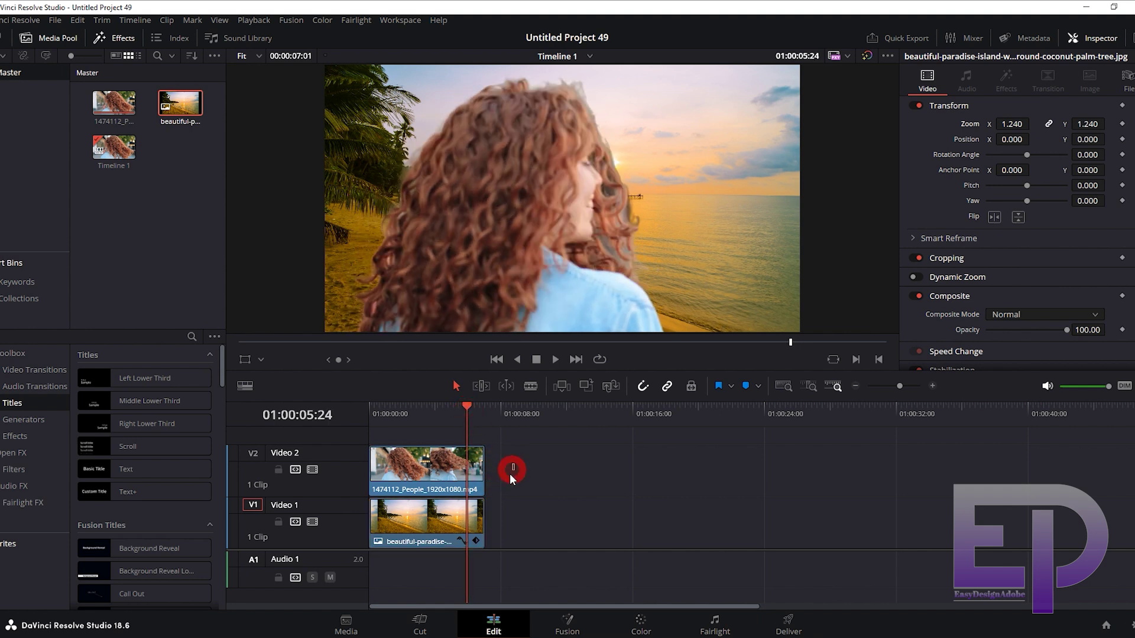
Trim the woman and beach clips to end together around 5:24 and play the composite.
drag(482, 489, 466, 489)
drag(469, 413, 339, 428)
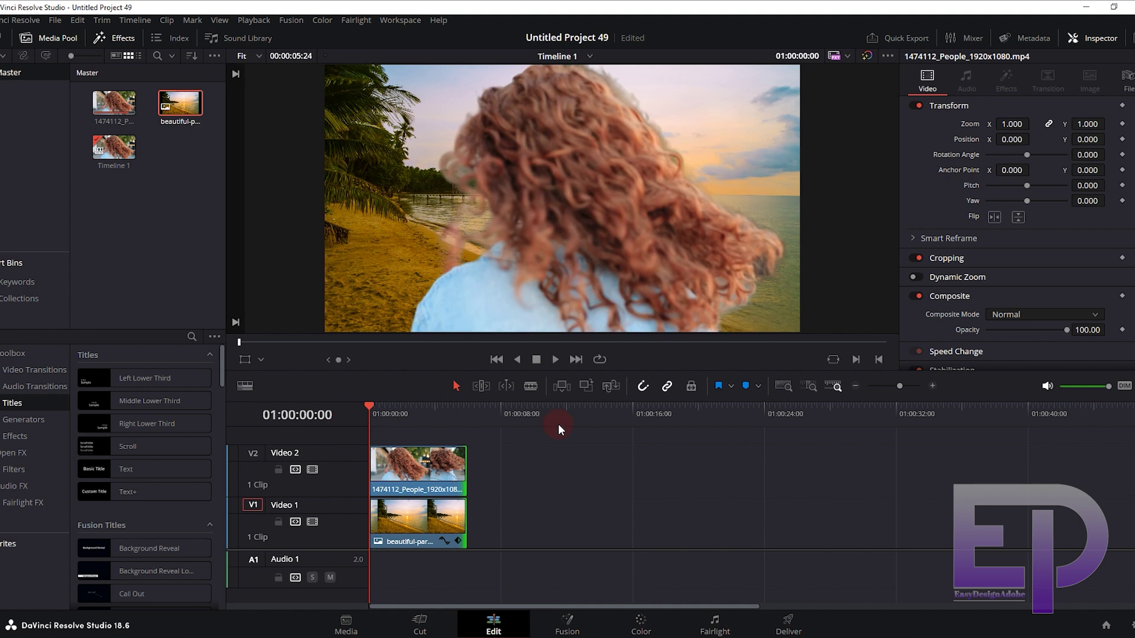
key(space)
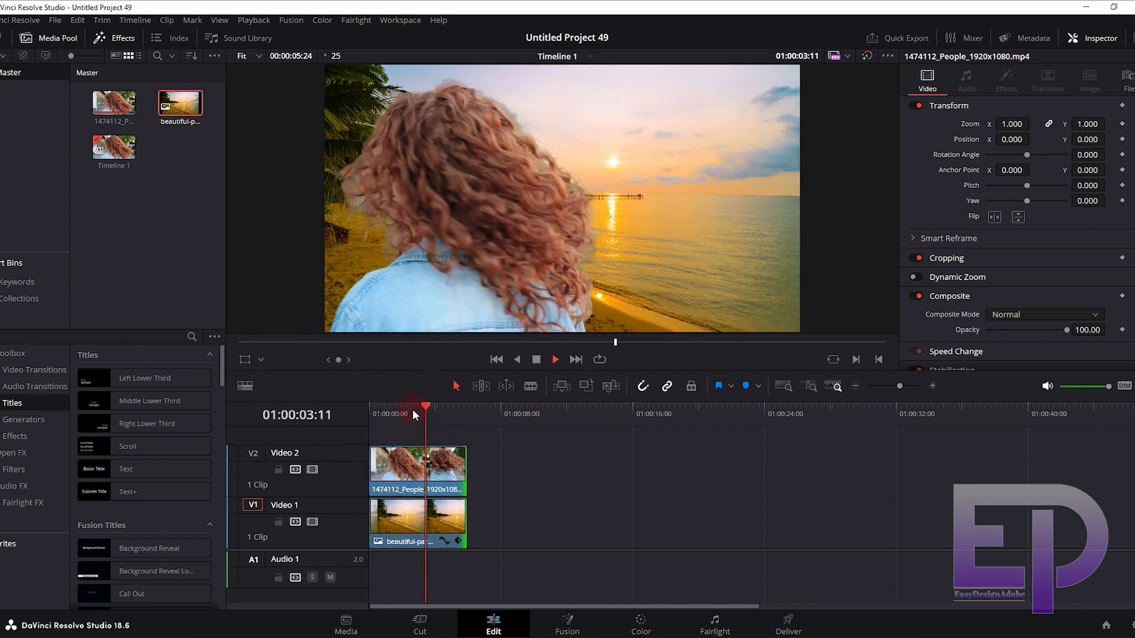
click(453, 417)
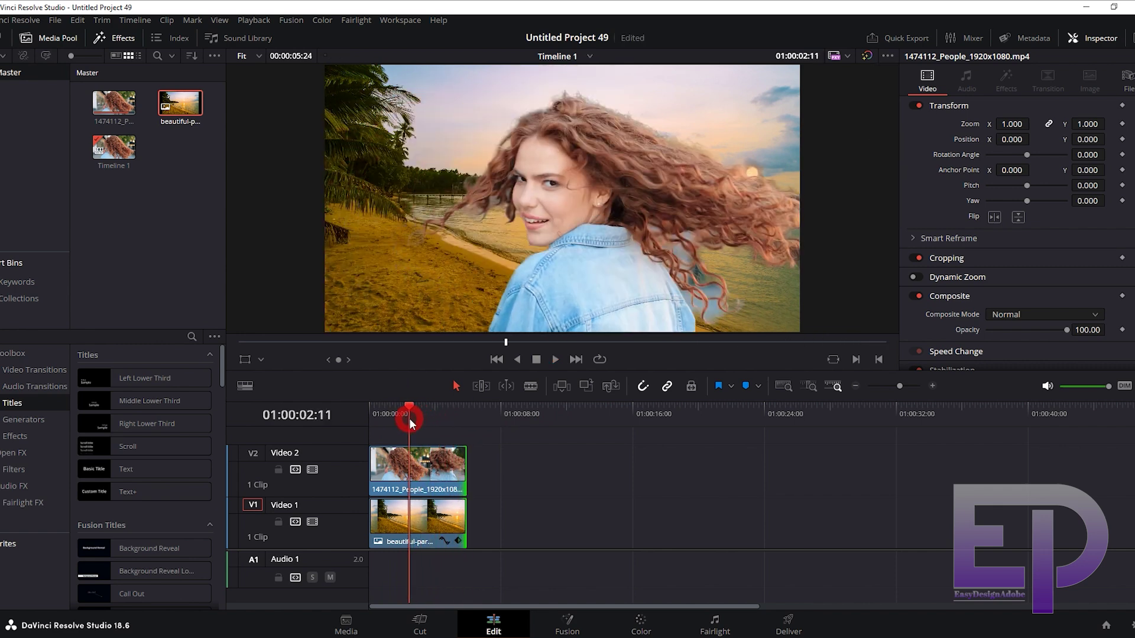